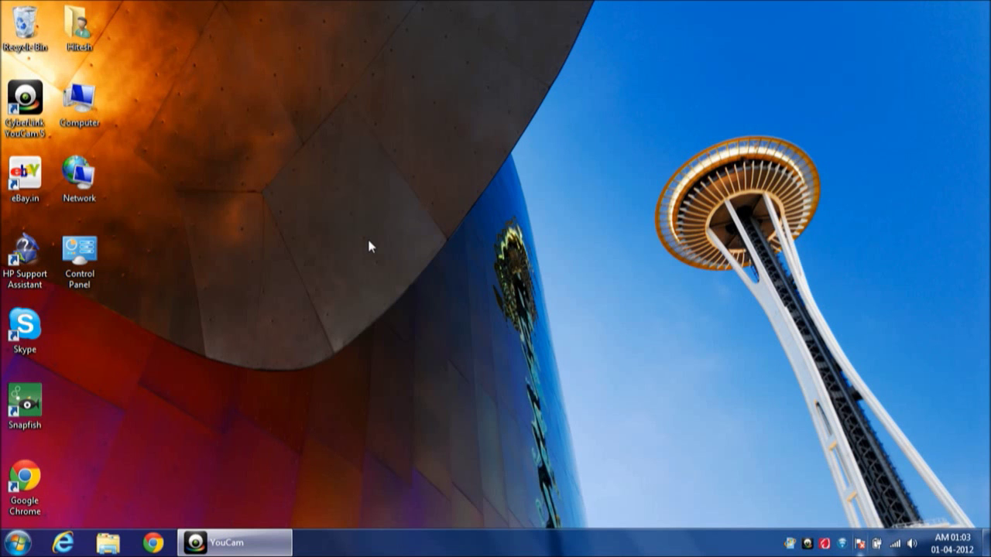
- Check Local Disk (C:) space in the Computer window, then close it
{"action": "double_click", "coordinate": [104, 111]}
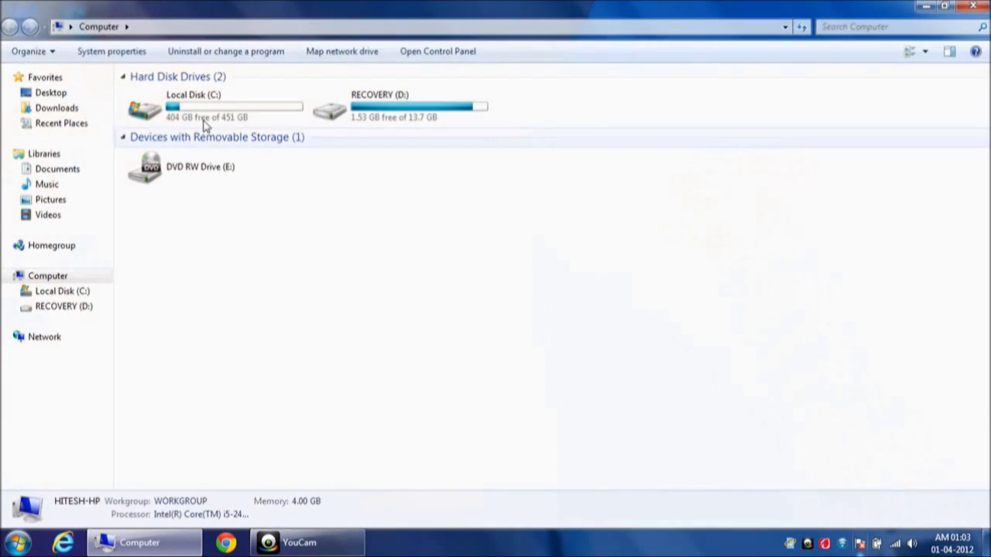
{"action": "left_click", "coordinate": [205, 122]}
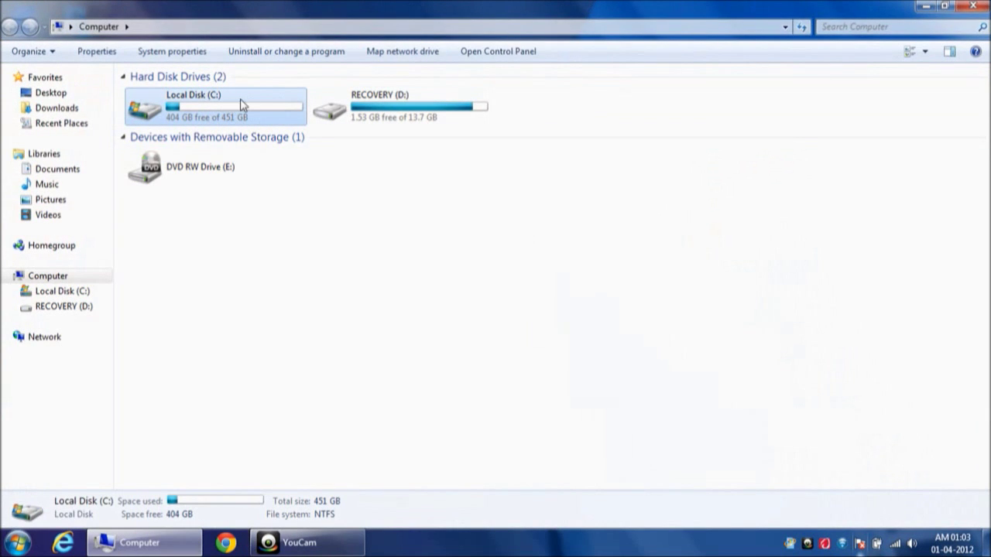
{"action": "left_click", "coordinate": [316, 271]}
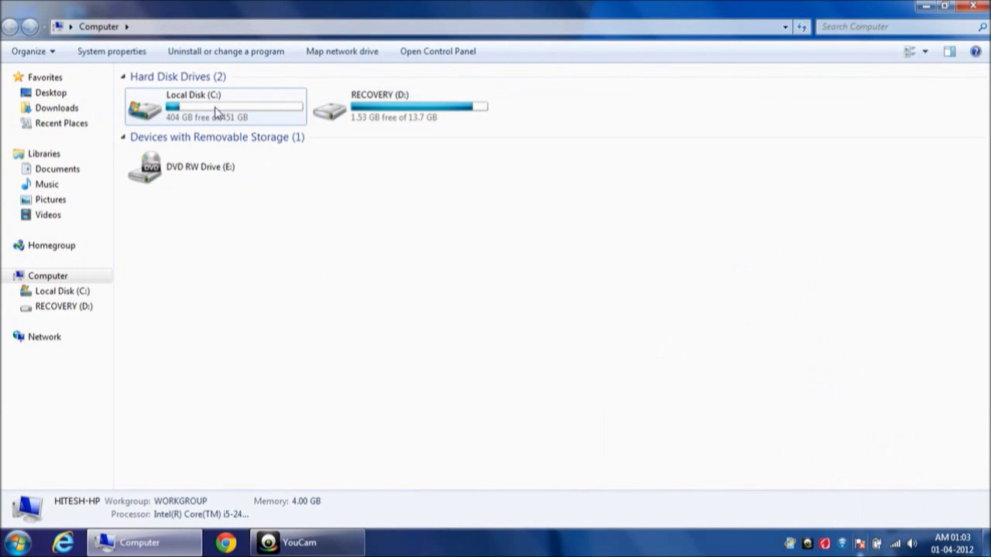
{"action": "left_click", "coordinate": [244, 114]}
{"action": "left_click", "coordinate": [348, 213]}
{"action": "key", "text": "alt+F4"}
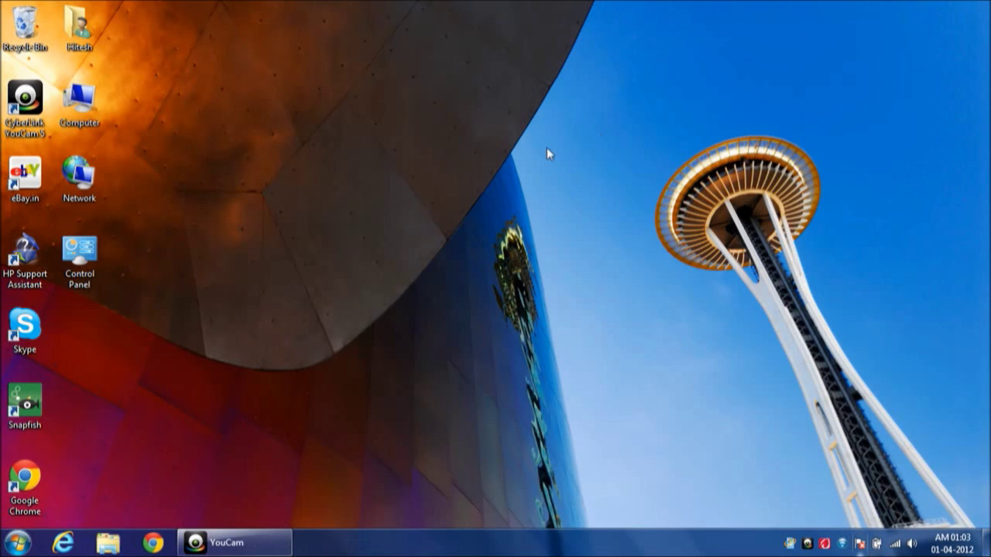
- Launch Computer Management from Computer's menu, maximized, showing Disk Management
{"action": "right_click", "coordinate": [80, 86]}
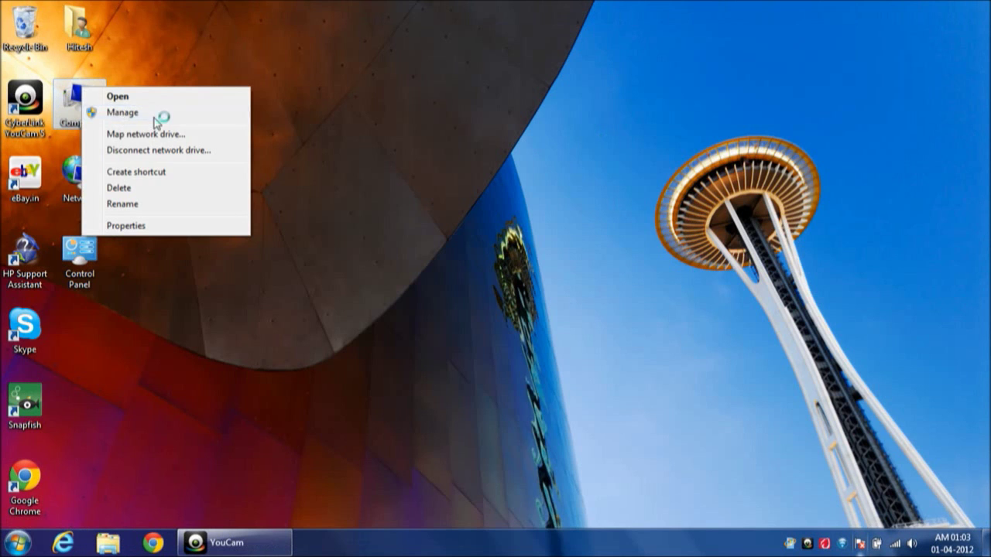
{"action": "left_click", "coordinate": [153, 116]}
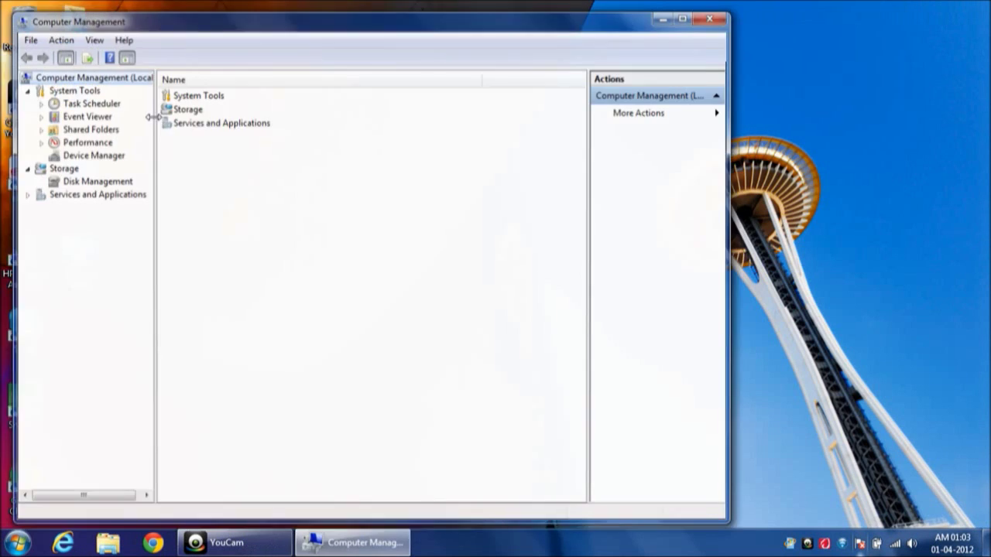
{"action": "double_click", "coordinate": [291, 26]}
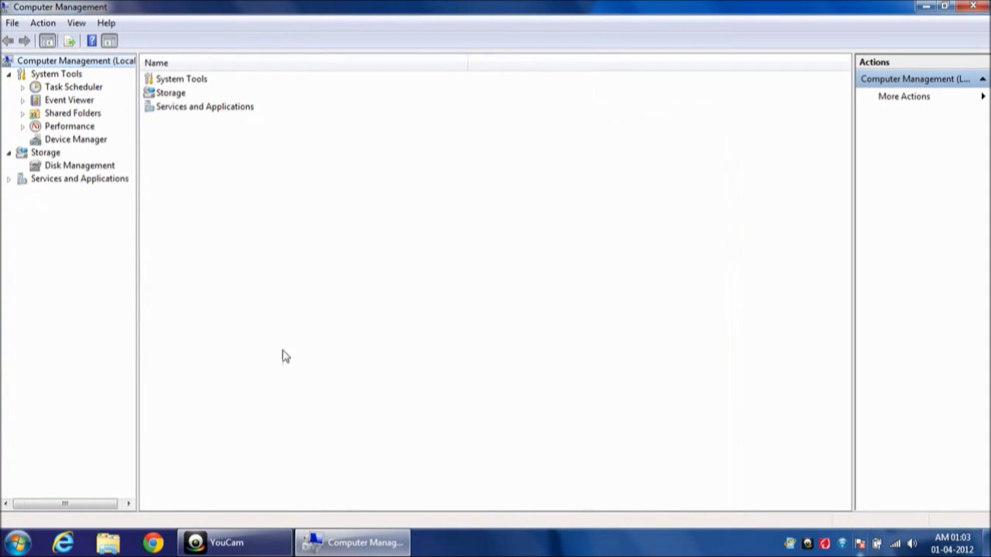
{"action": "left_click", "coordinate": [70, 166]}
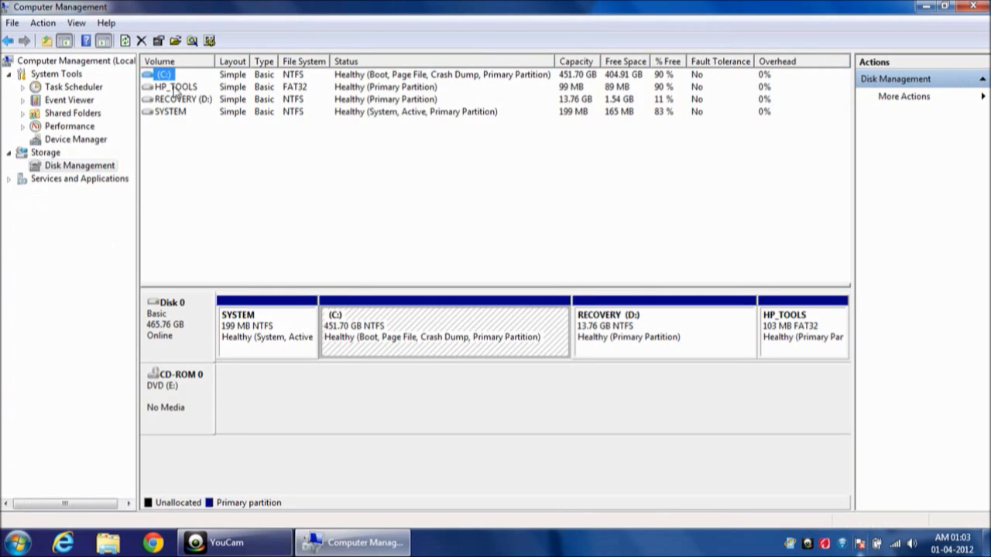
- Select the 451.70 GB C: partition in the Disk 0 map and bring up its actions
{"action": "left_click", "coordinate": [380, 327]}
{"action": "left_click", "coordinate": [382, 548]}
{"action": "left_click", "coordinate": [383, 548]}
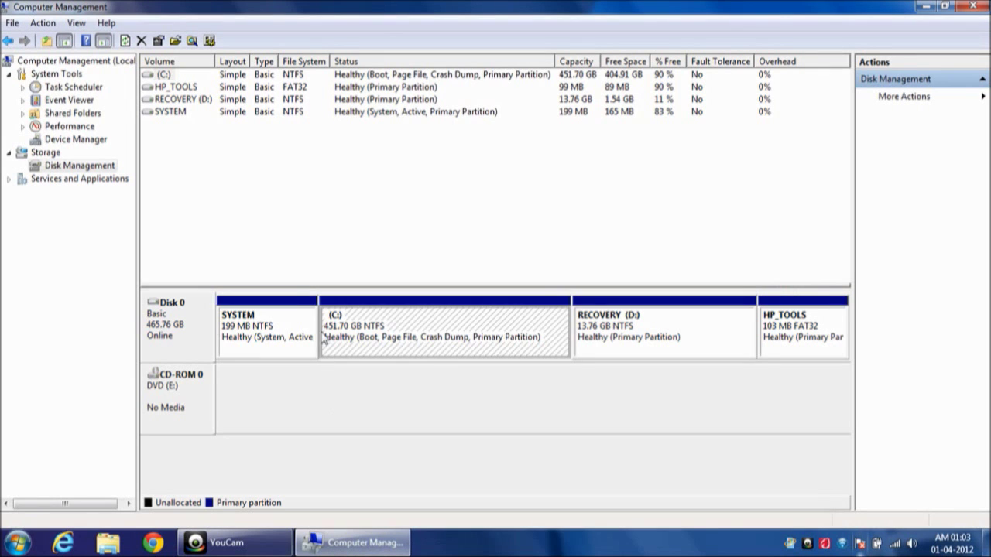
{"action": "left_click", "coordinate": [290, 323]}
{"action": "left_click", "coordinate": [350, 325]}
{"action": "right_click", "coordinate": [493, 319]}
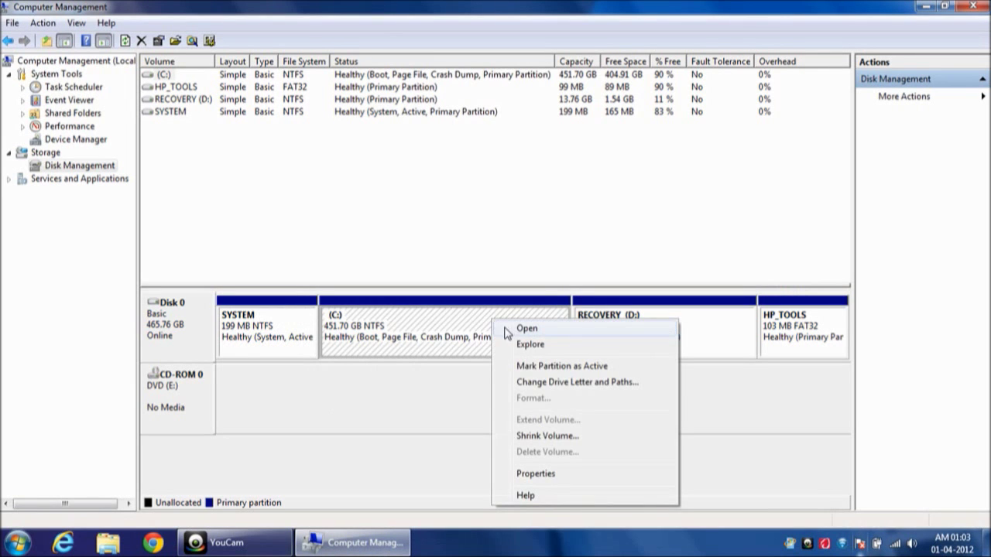
- Start Shrink Volume on C:, which offers 224021 MB of shrink space
{"action": "left_click", "coordinate": [539, 438]}
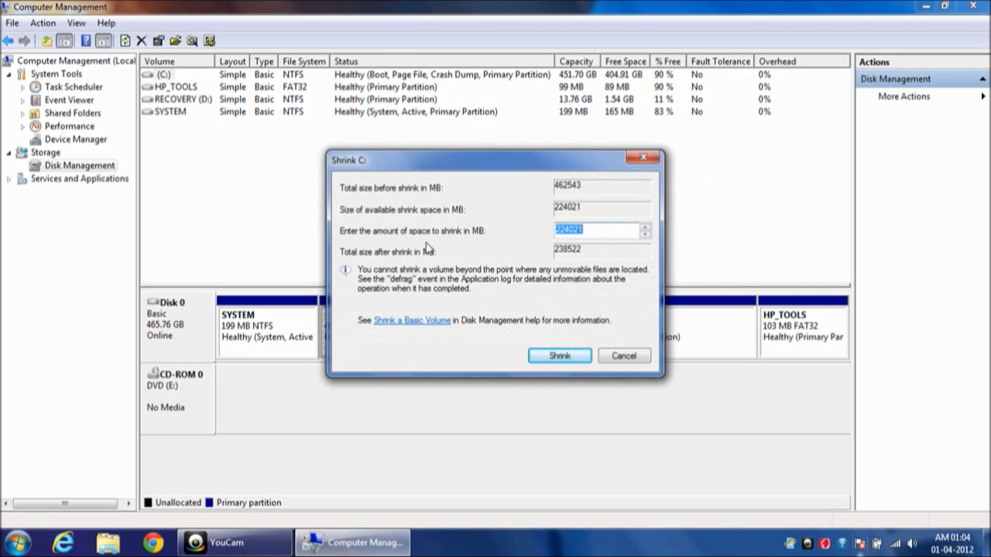
{"action": "left_click", "coordinate": [601, 235]}
- Highlight the 224021 MB shrink amount, then bring up the Start menu
{"action": "left_click_drag", "start_coordinate": [593, 230], "coordinate": [560, 225]}
{"action": "left_click", "coordinate": [605, 232]}
{"action": "left_click_drag", "start_coordinate": [609, 232], "coordinate": [551, 231]}
{"action": "left_click", "coordinate": [633, 230]}
{"action": "left_click_drag", "start_coordinate": [559, 231], "coordinate": [637, 231]}
{"action": "left_click", "coordinate": [611, 232]}
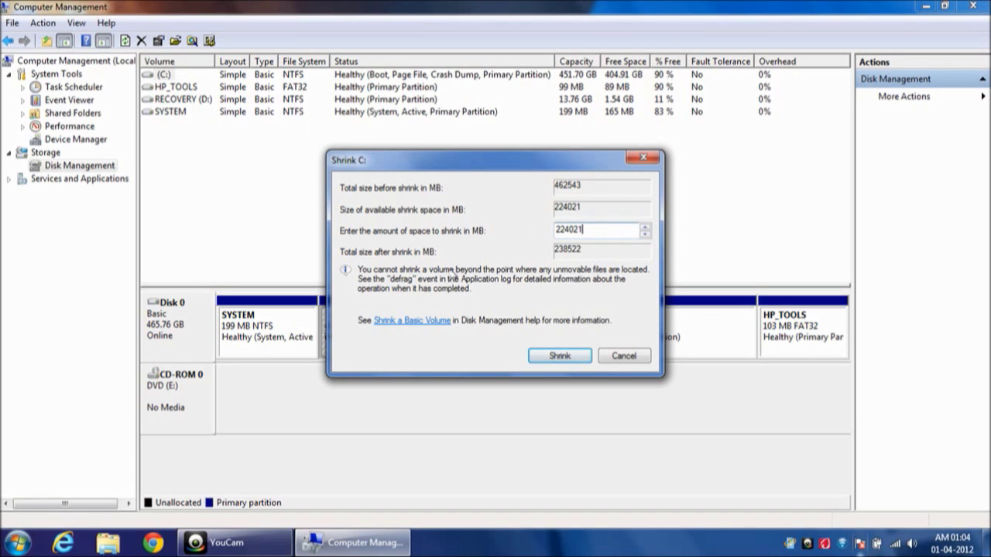
{"action": "left_click_drag", "start_coordinate": [589, 230], "coordinate": [545, 230]}
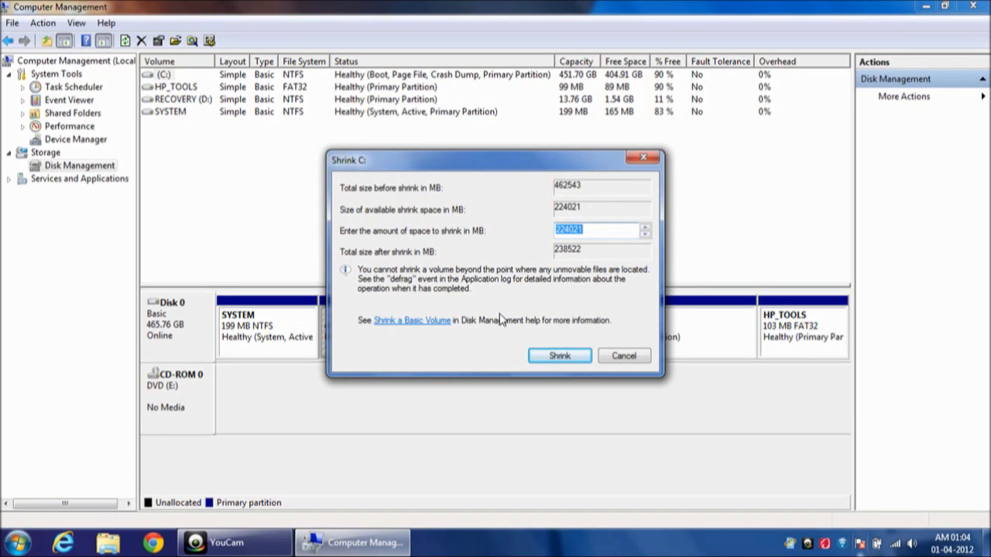
{"action": "left_click", "coordinate": [23, 544]}
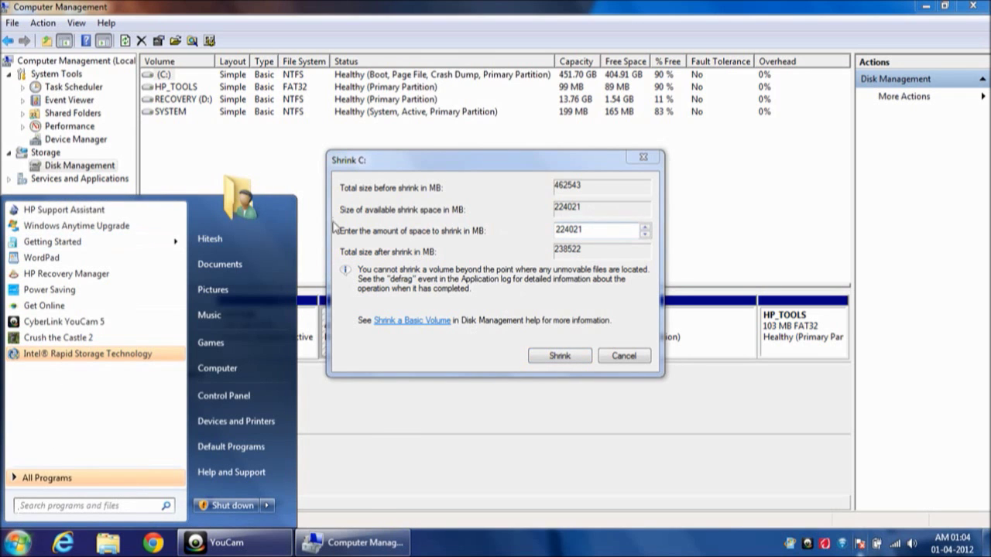
- Launch Calculator from All Programs > Accessories
{"action": "left_click", "coordinate": [72, 480]}
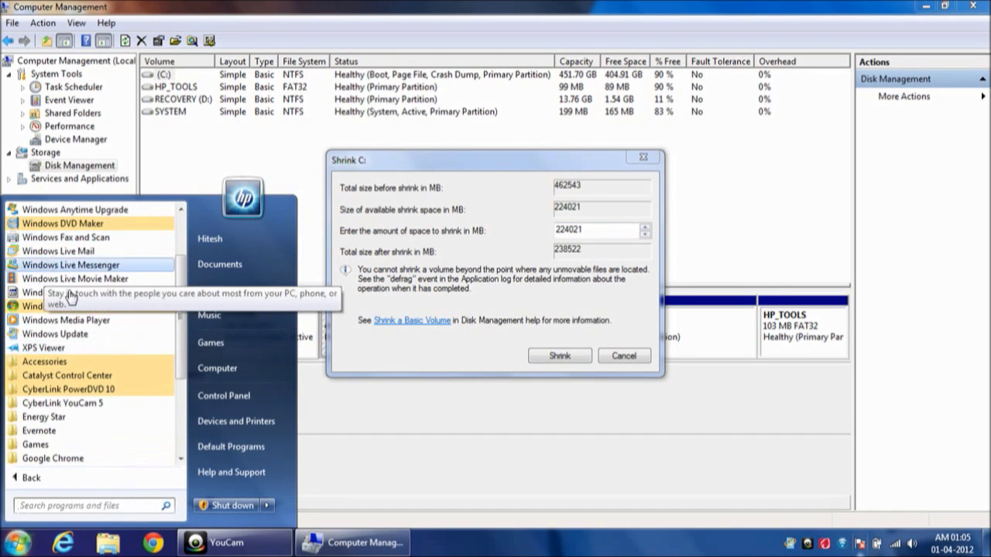
{"action": "scroll", "coordinate": [66, 332], "scroll_direction": "up", "scroll_amount": 2}
{"action": "scroll", "coordinate": [69, 348], "scroll_direction": "down", "scroll_amount": 4}
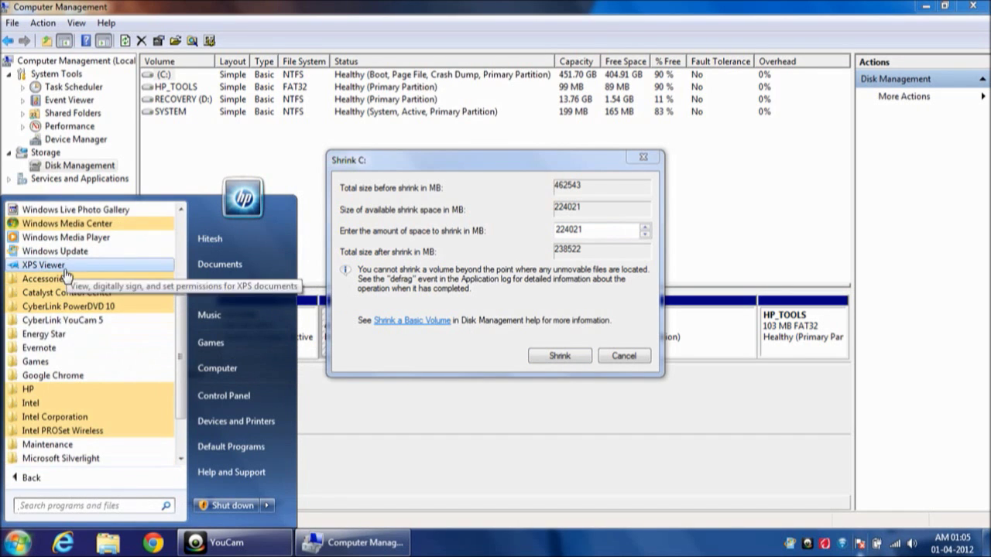
{"action": "left_click", "coordinate": [44, 279]}
{"action": "scroll", "coordinate": [46, 341], "scroll_direction": "down", "scroll_amount": 3}
{"action": "scroll", "coordinate": [46, 232], "scroll_direction": "up", "scroll_amount": 1}
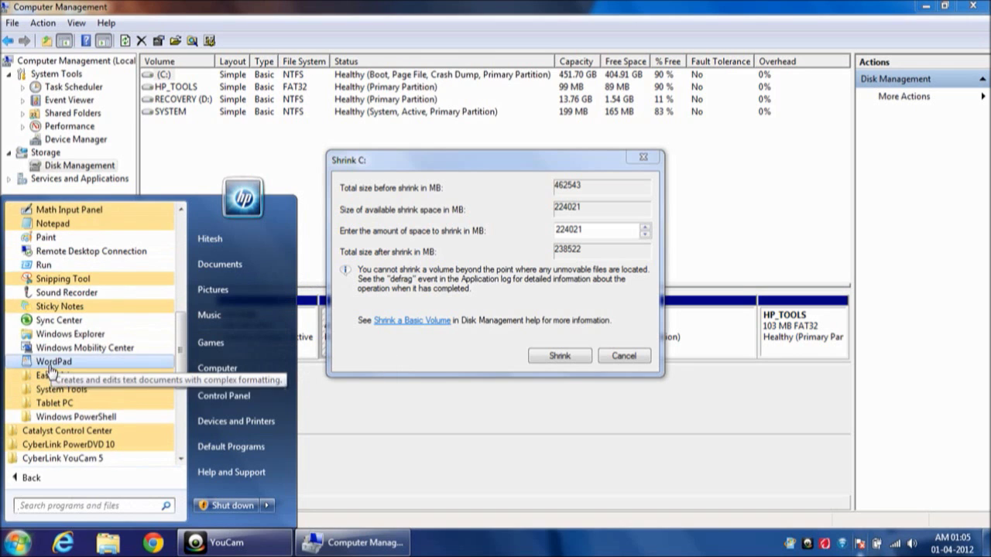
{"action": "scroll", "coordinate": [47, 305], "scroll_direction": "up", "scroll_amount": 1}
{"action": "scroll", "coordinate": [101, 328], "scroll_direction": "up", "scroll_amount": 1}
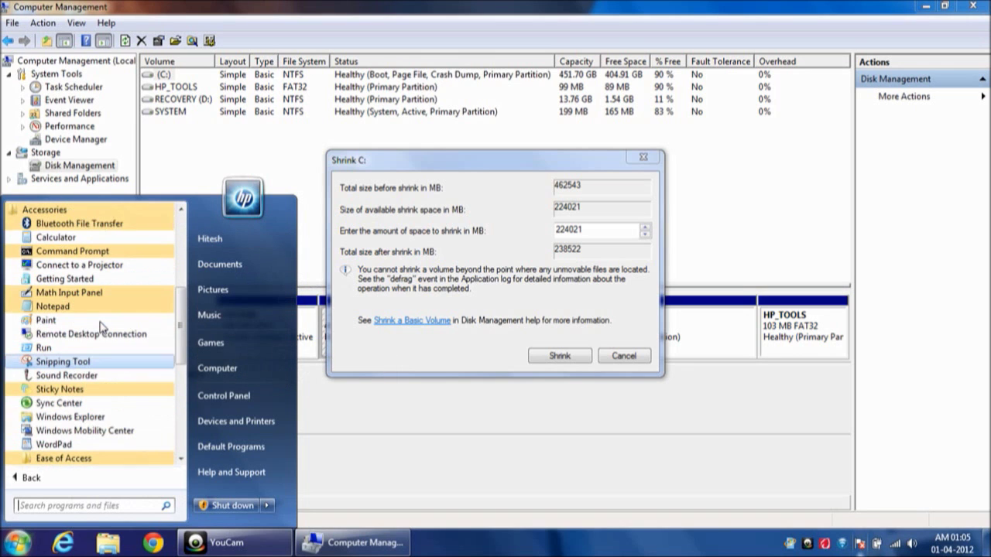
{"action": "left_click", "coordinate": [58, 238]}
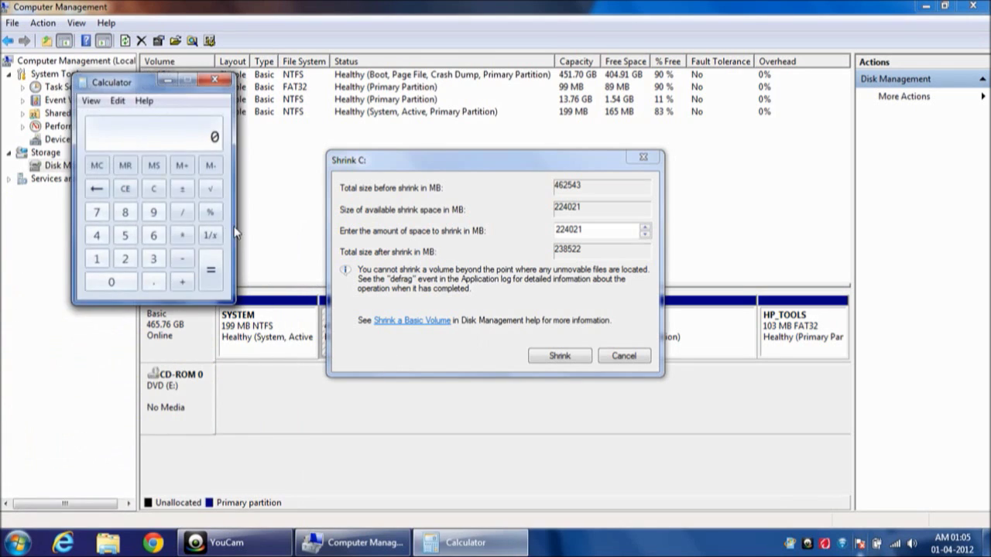
- Compute 1024 × 25 = 25600 in Calculator beside the Shrink C: dialog
{"action": "left_click", "coordinate": [96, 260]}
{"action": "left_click", "coordinate": [111, 282]}
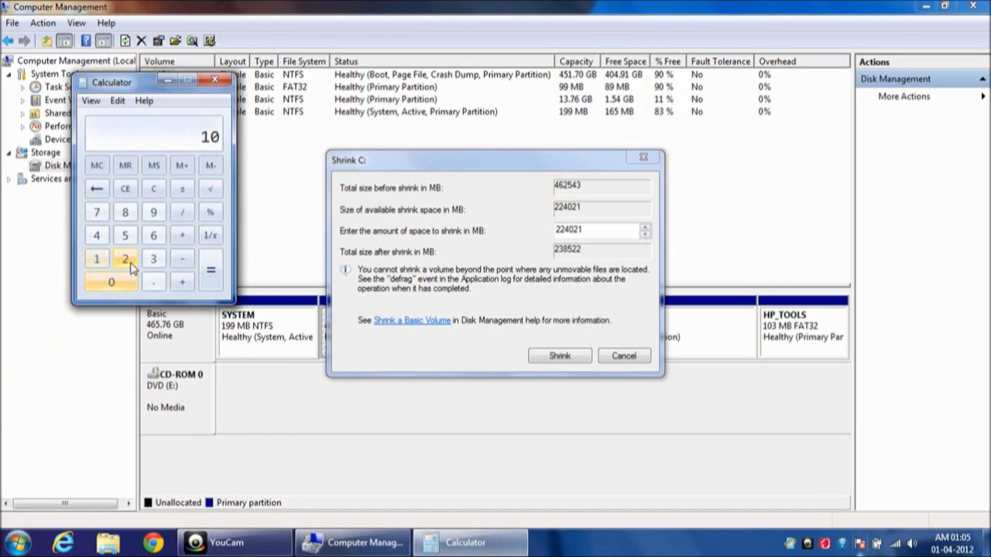
{"action": "left_click", "coordinate": [125, 259]}
{"action": "left_click", "coordinate": [97, 236]}
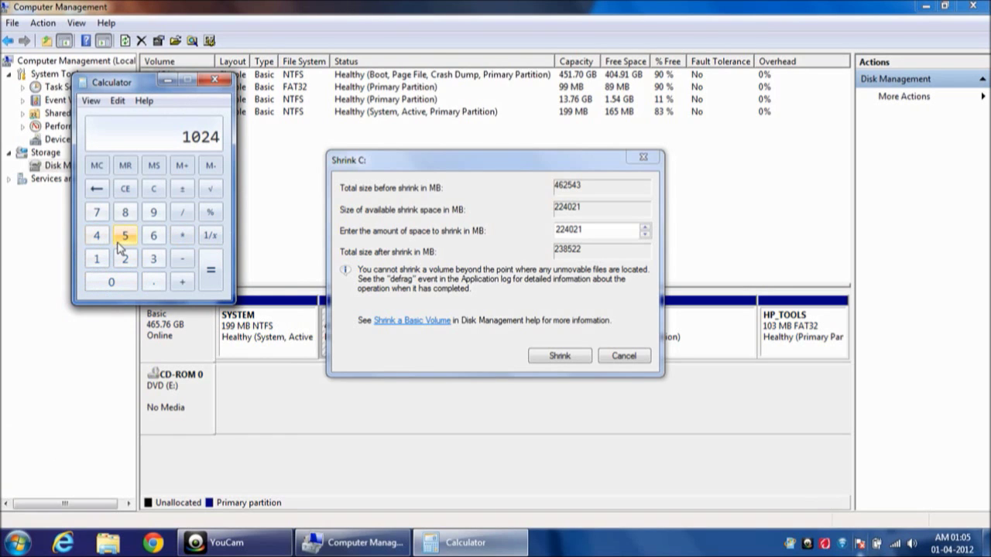
{"action": "left_click", "coordinate": [180, 239]}
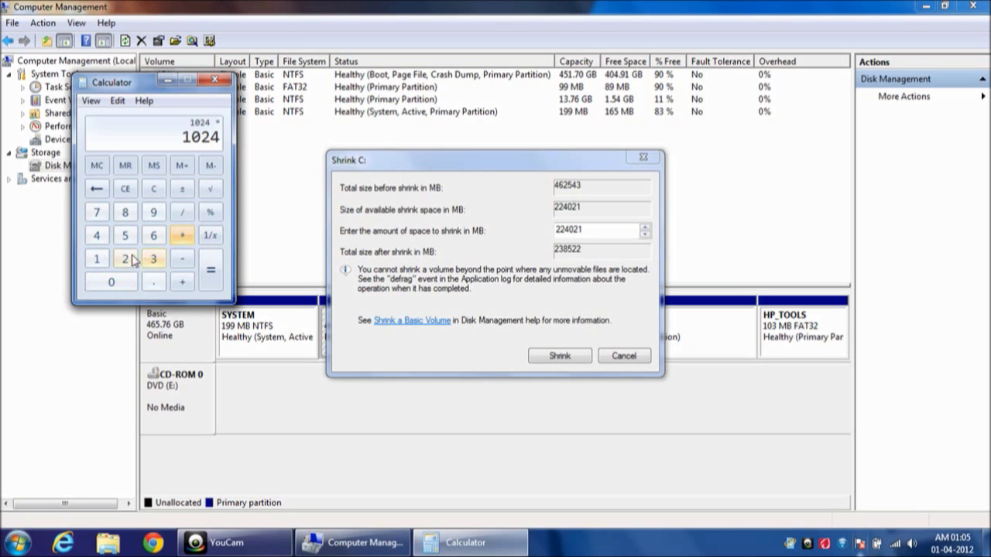
{"action": "left_click", "coordinate": [125, 259]}
{"action": "left_click", "coordinate": [127, 236]}
{"action": "left_click", "coordinate": [210, 270]}
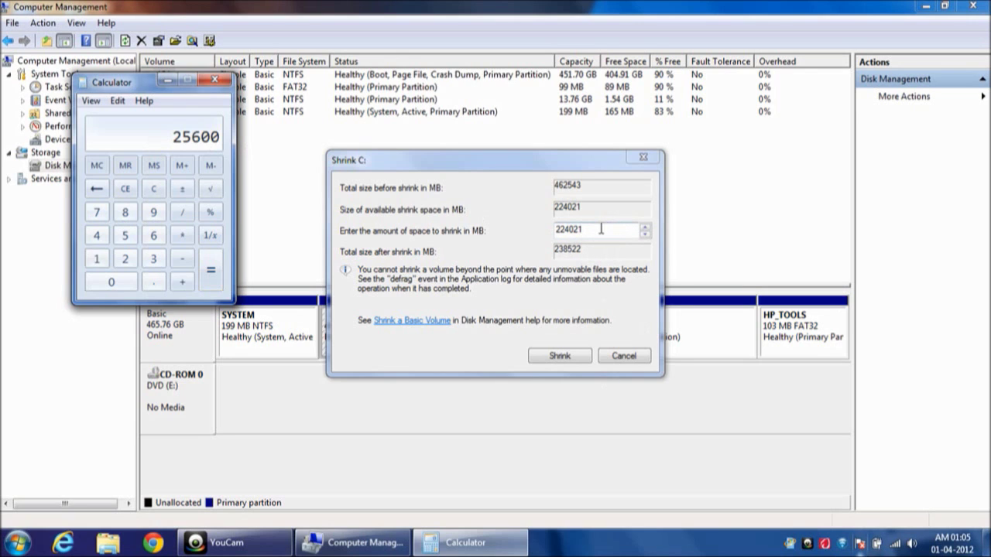
{"action": "left_click", "coordinate": [559, 230]}
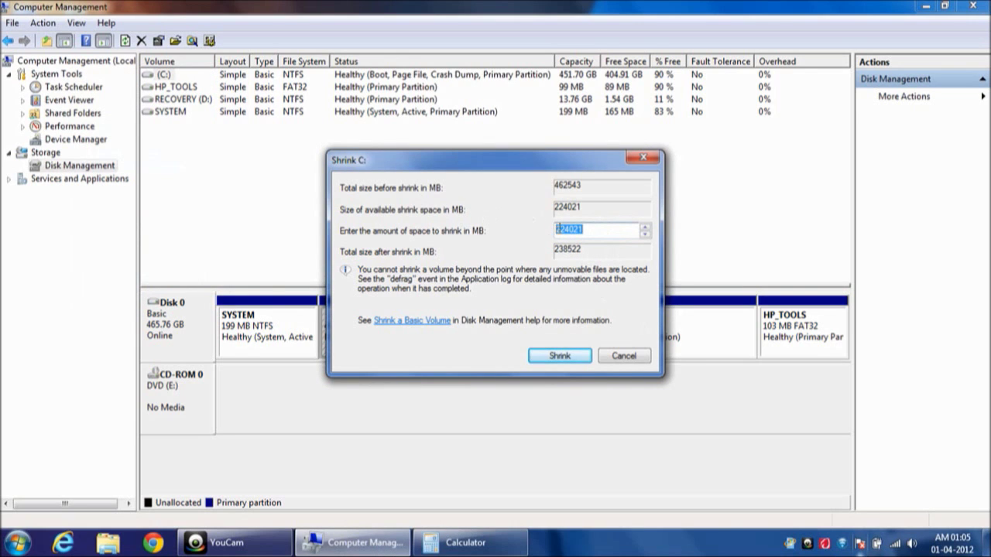
{"action": "left_click", "coordinate": [480, 542]}
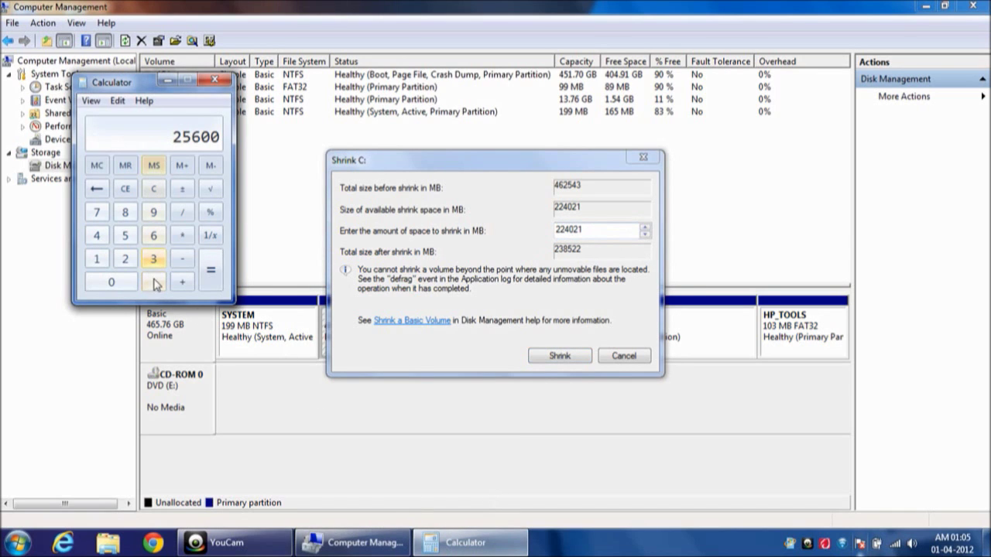
- Close Calculator and confirm the shrink, reducing C: to 232.93 GB
{"action": "left_click", "coordinate": [210, 270]}
{"action": "left_click", "coordinate": [216, 81]}
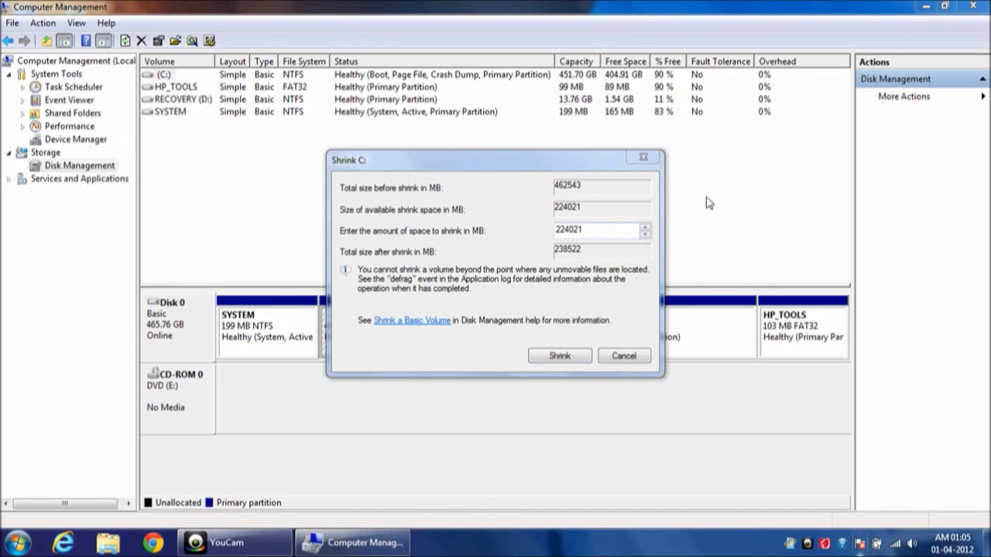
{"action": "left_click", "coordinate": [613, 221]}
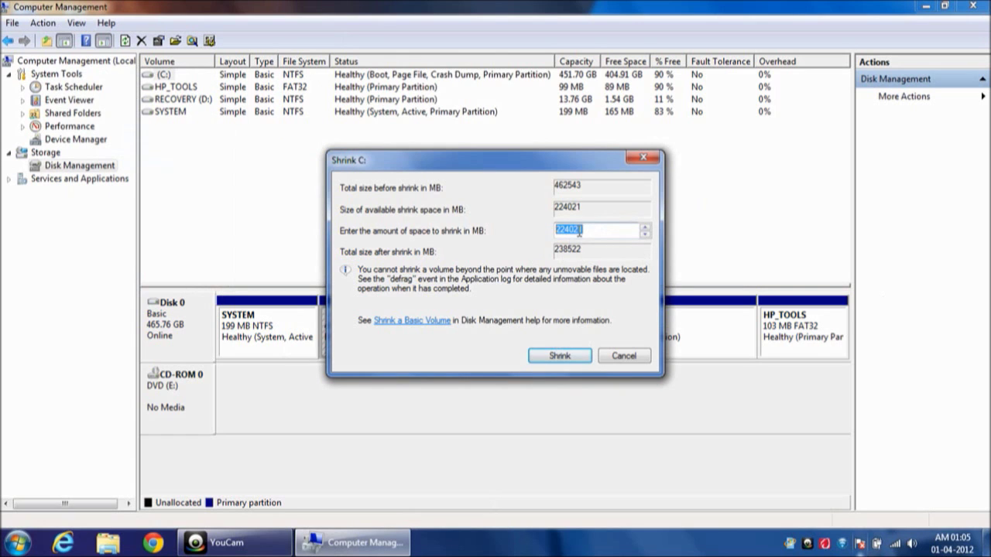
{"action": "left_click", "coordinate": [553, 360]}
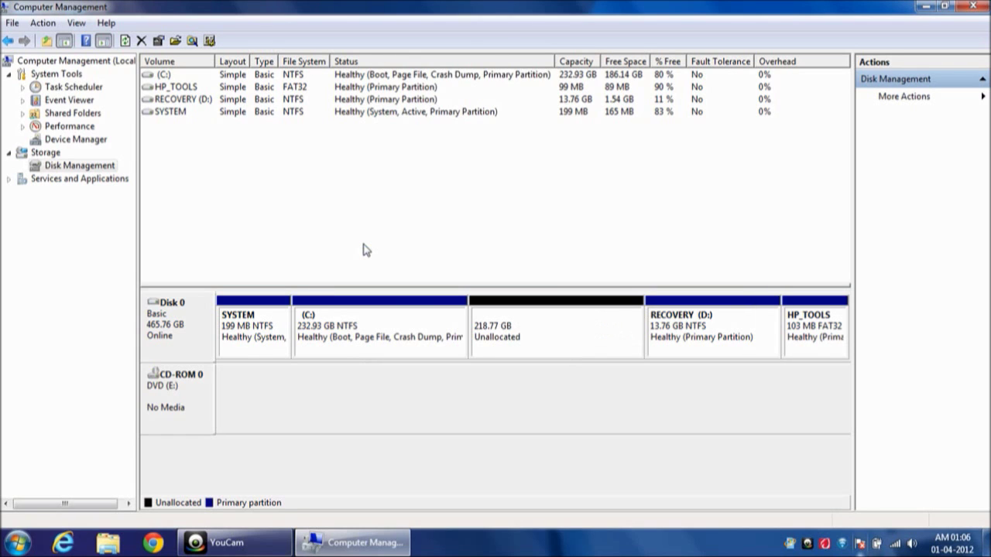
- Select the new 218.77 GB unallocated block on Disk 0 and bring up its actions
{"action": "left_click", "coordinate": [508, 329]}
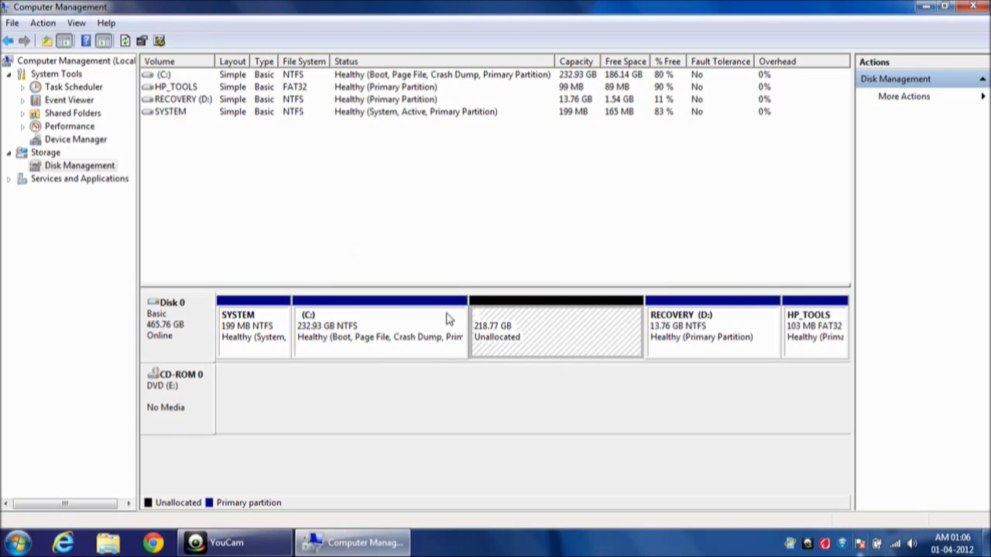
{"action": "left_click", "coordinate": [319, 333]}
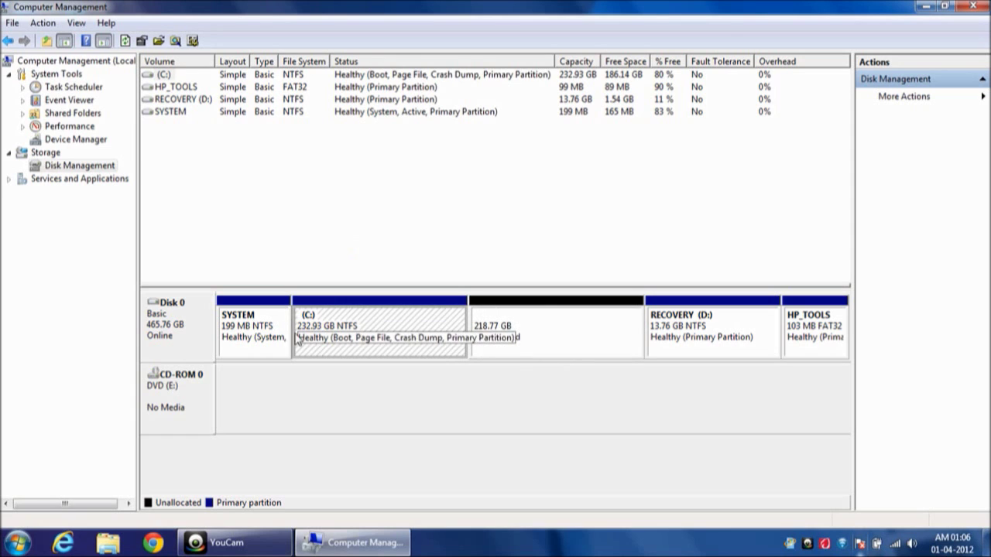
{"action": "left_click", "coordinate": [557, 342]}
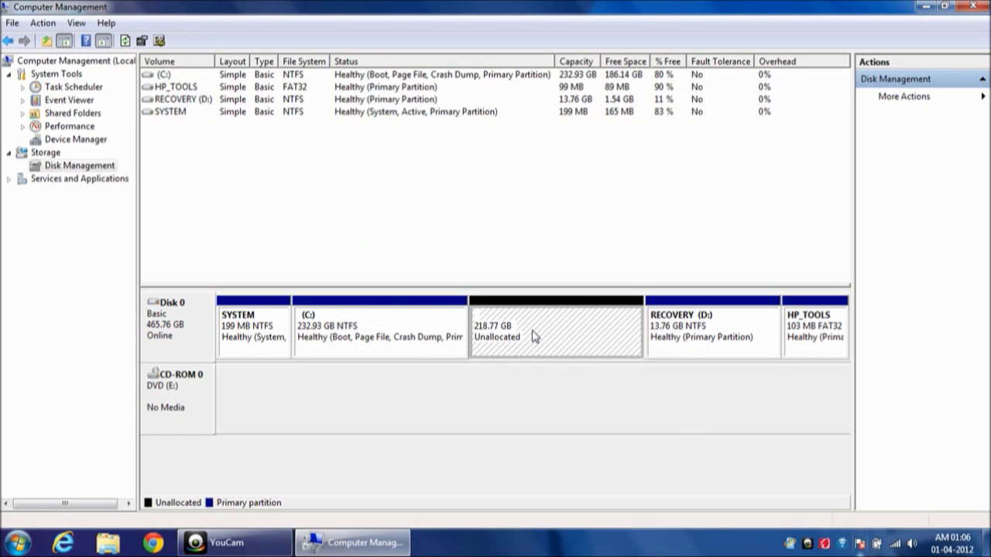
{"action": "right_click", "coordinate": [533, 331]}
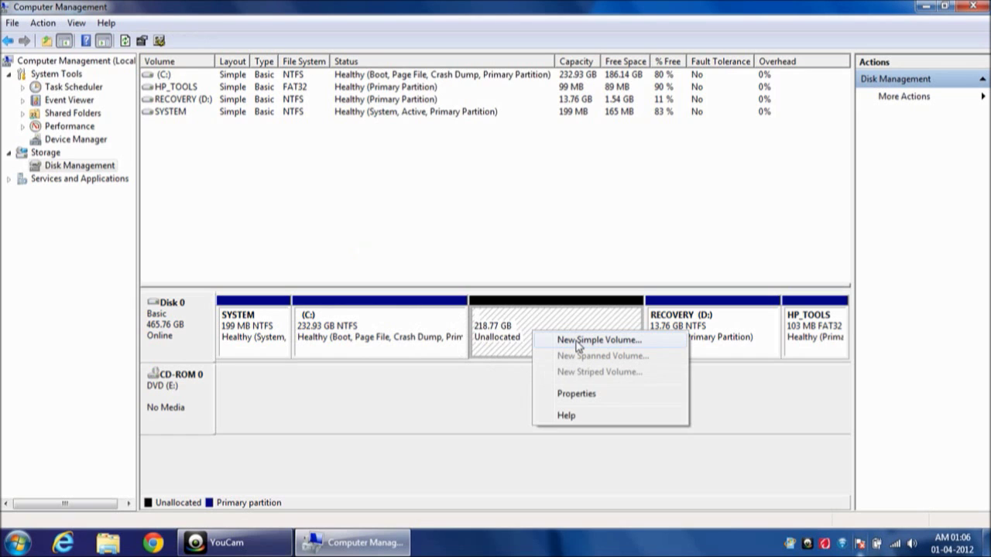
- Create a full-size 224020 MB NTFS quick-formatted volume F:, accepting conversion to dynamic disk
{"action": "left_click", "coordinate": [577, 342]}
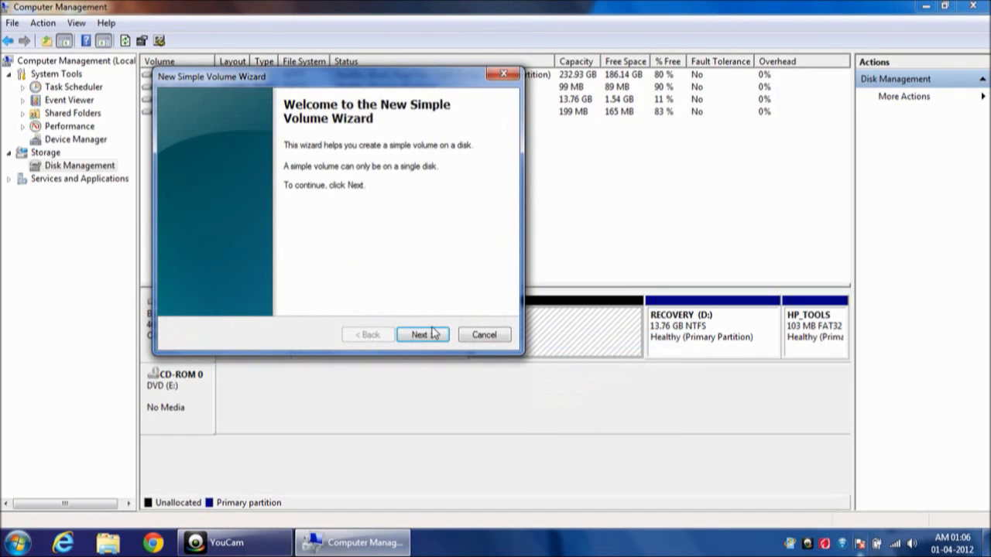
{"action": "left_click", "coordinate": [425, 339]}
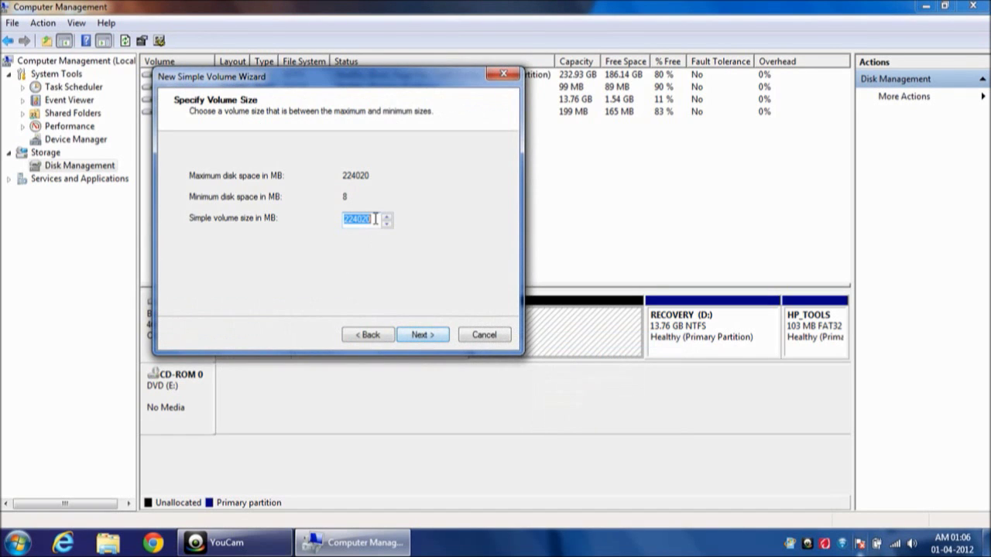
{"action": "left_click", "coordinate": [418, 334]}
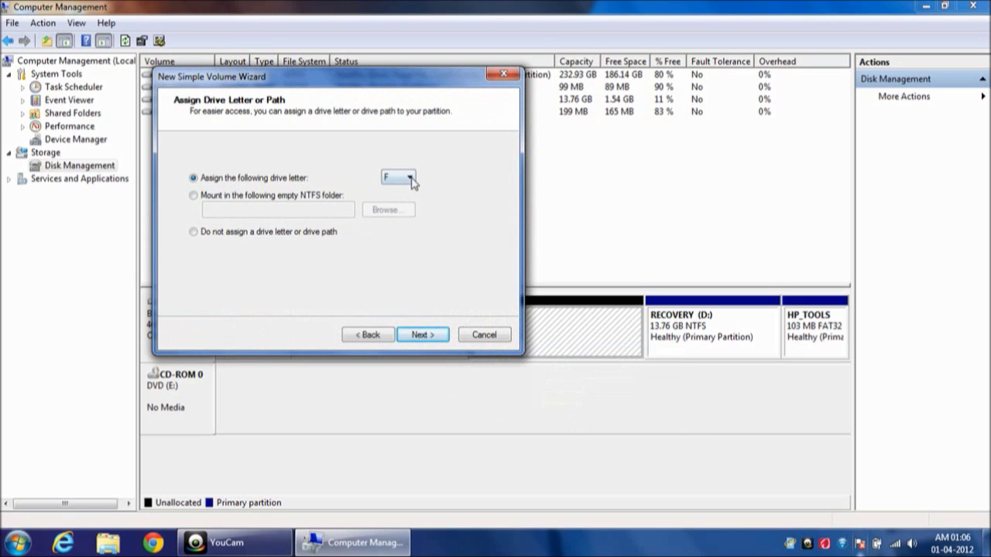
{"action": "left_click", "coordinate": [428, 338]}
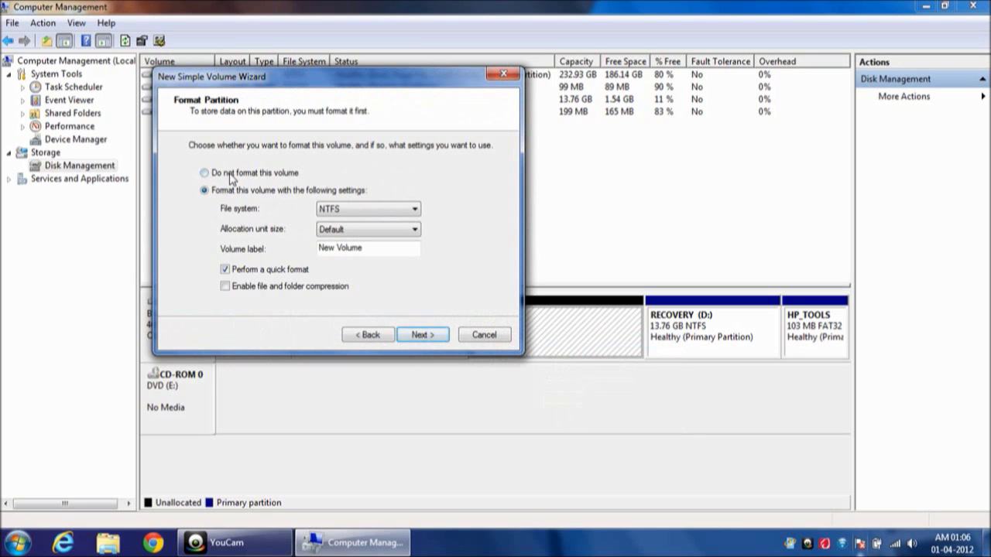
{"action": "left_click", "coordinate": [439, 339]}
{"action": "left_click", "coordinate": [429, 337]}
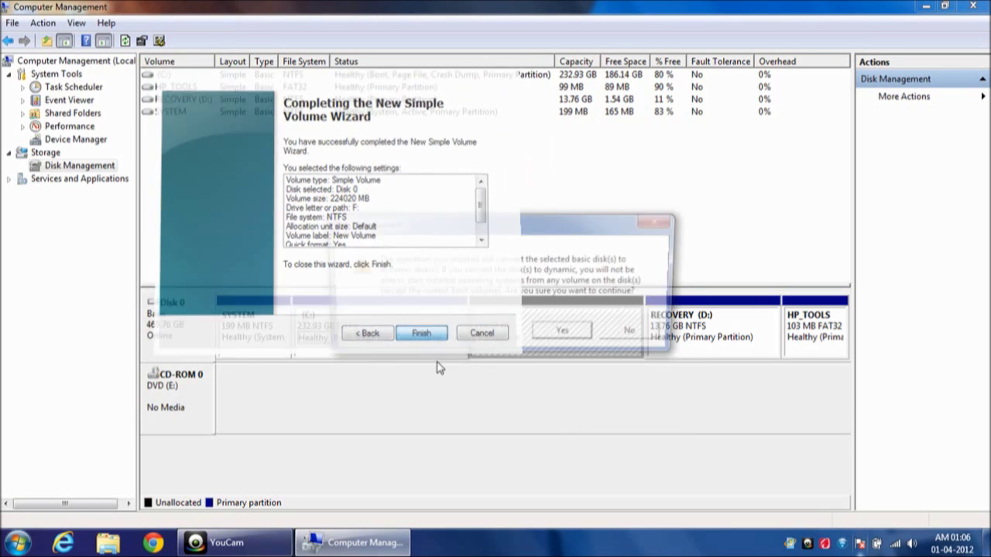
{"action": "left_click", "coordinate": [566, 336]}
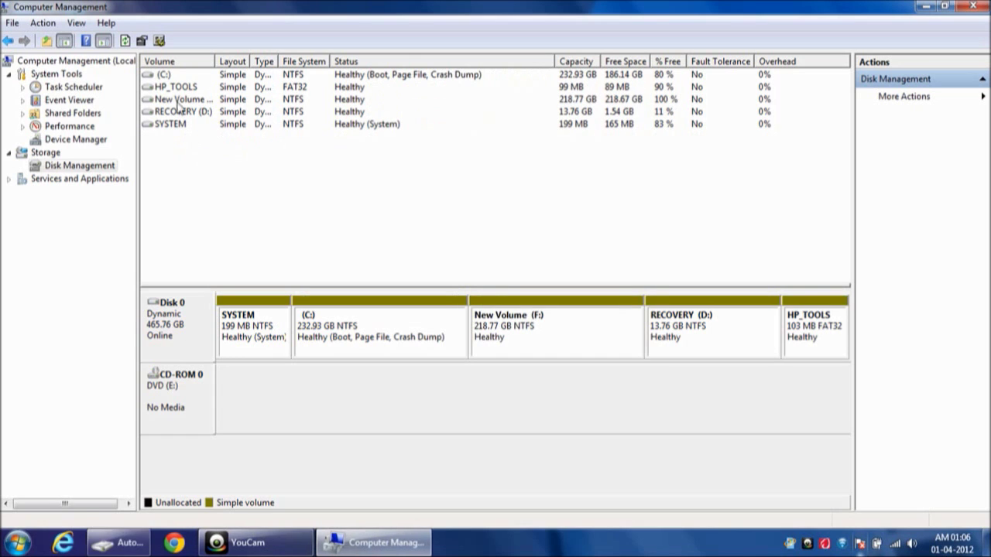
- Locate New Volume (F:) in Disk Management and Explorer's Computer view
{"action": "left_click", "coordinate": [203, 101]}
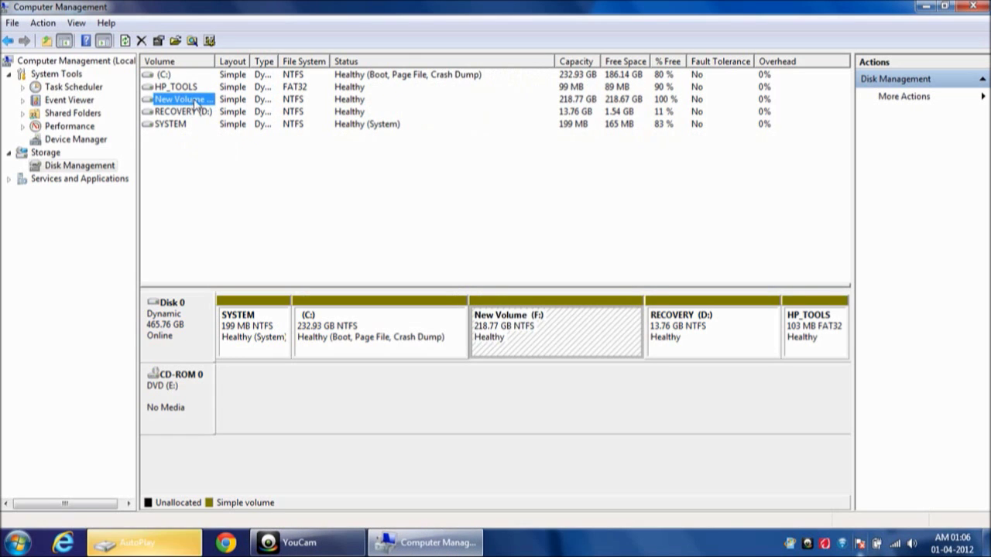
{"action": "left_click", "coordinate": [511, 313]}
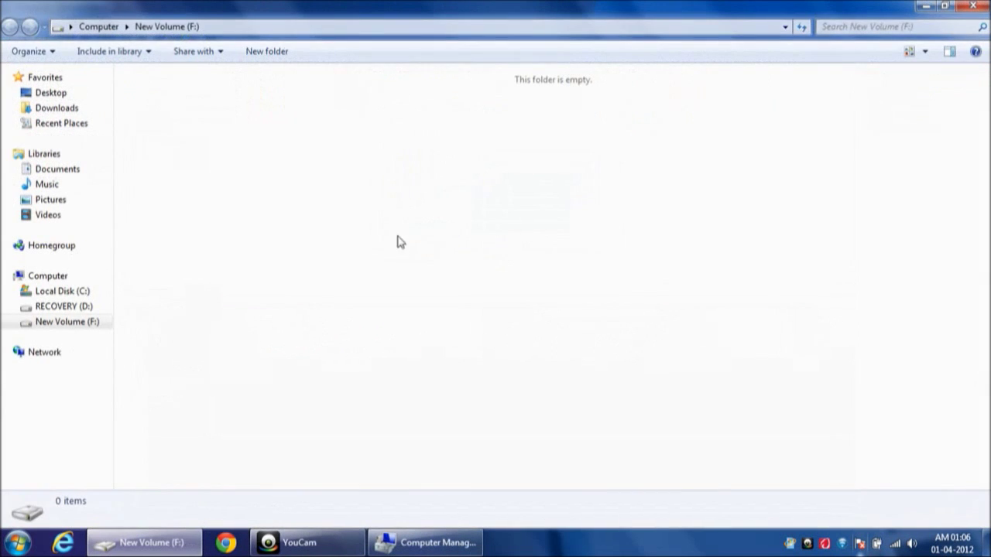
{"action": "left_click", "coordinate": [60, 280]}
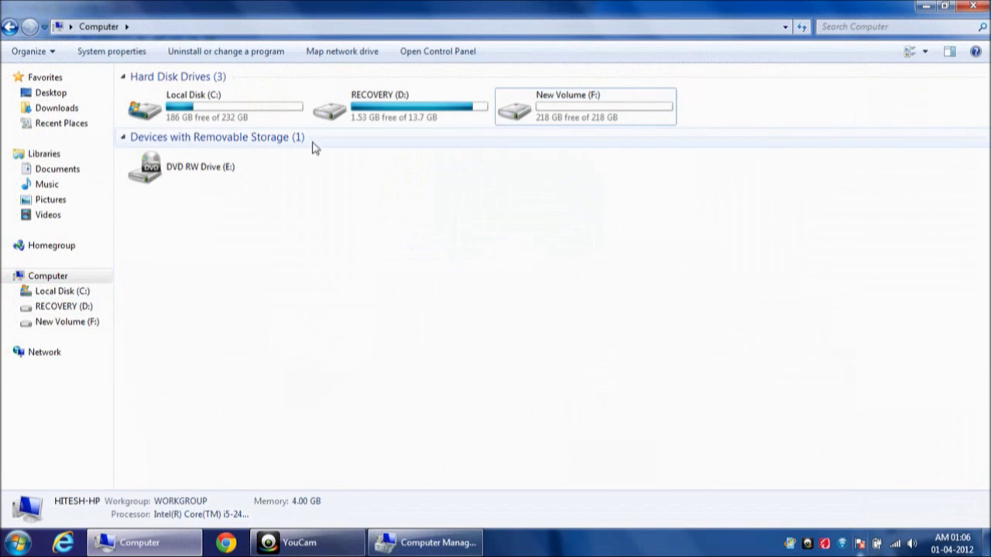
{"action": "left_click", "coordinate": [636, 109]}
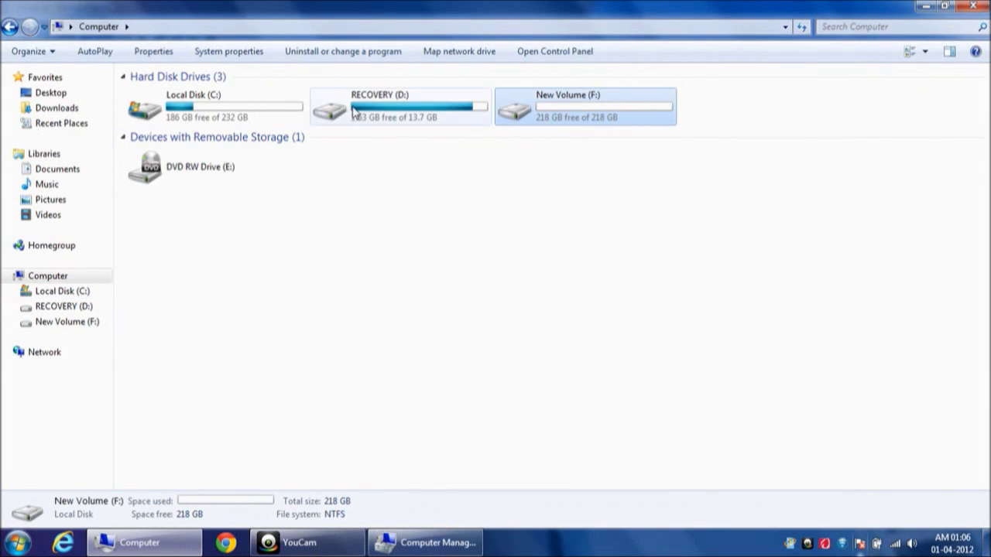
- Relabel drive F: as 'Libraries' through its Properties, then return to Disk Management
{"action": "right_click", "coordinate": [623, 114]}
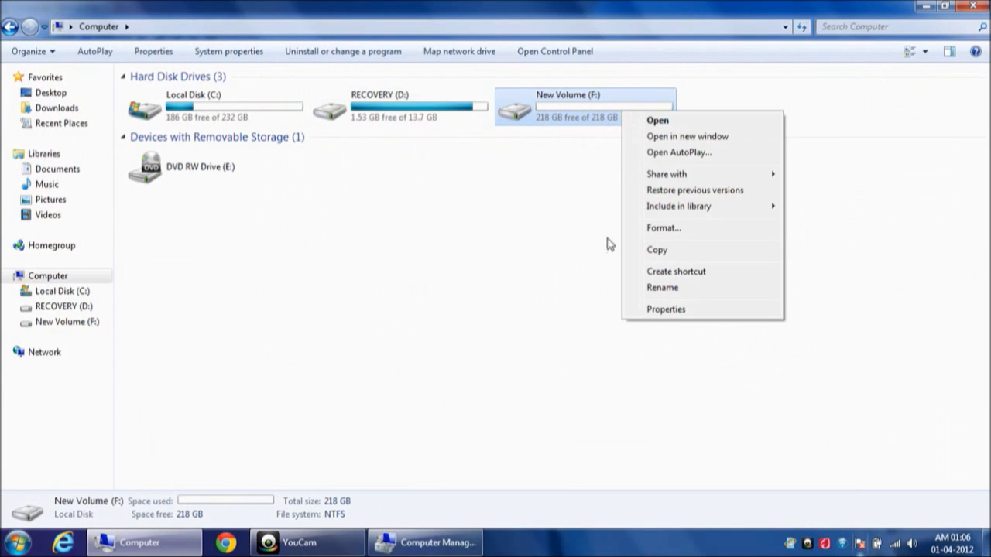
{"action": "left_click", "coordinate": [666, 309]}
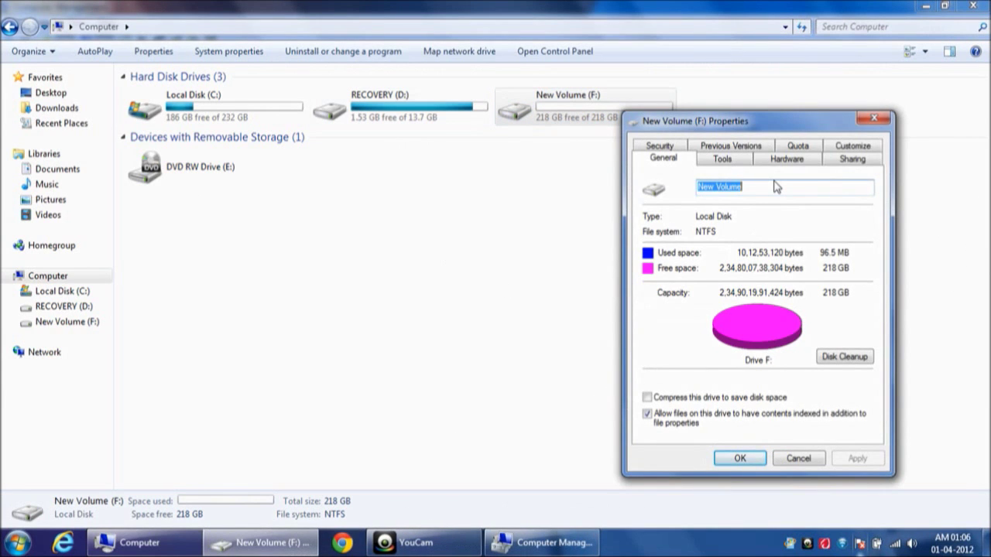
{"action": "type", "text": "Libraries"}
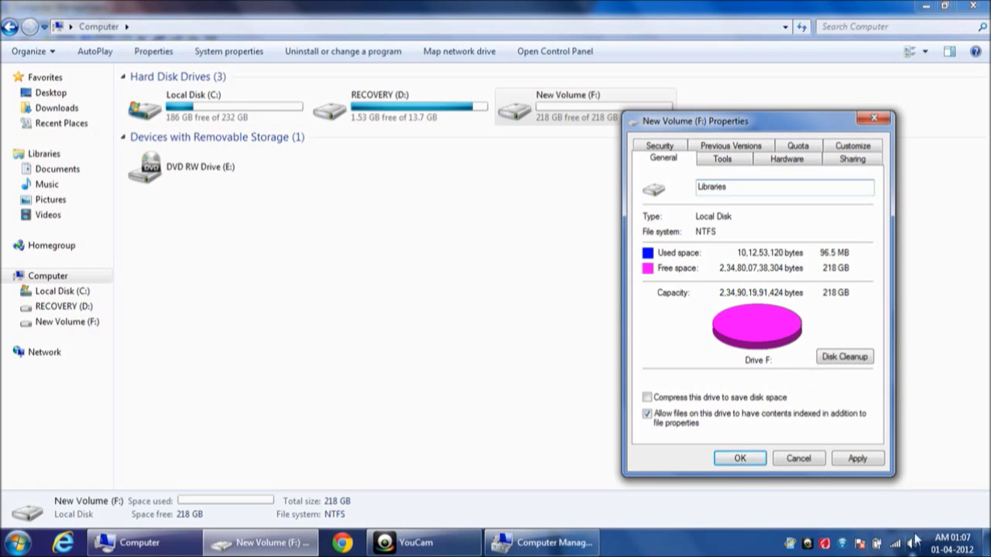
{"action": "left_click", "coordinate": [740, 458]}
{"action": "left_click", "coordinate": [693, 381]}
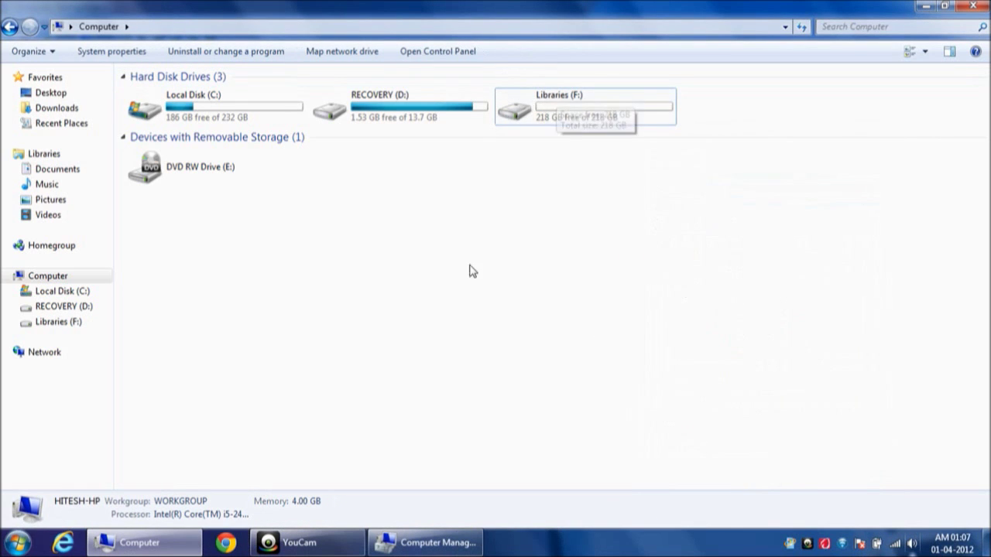
{"action": "left_click", "coordinate": [464, 547]}
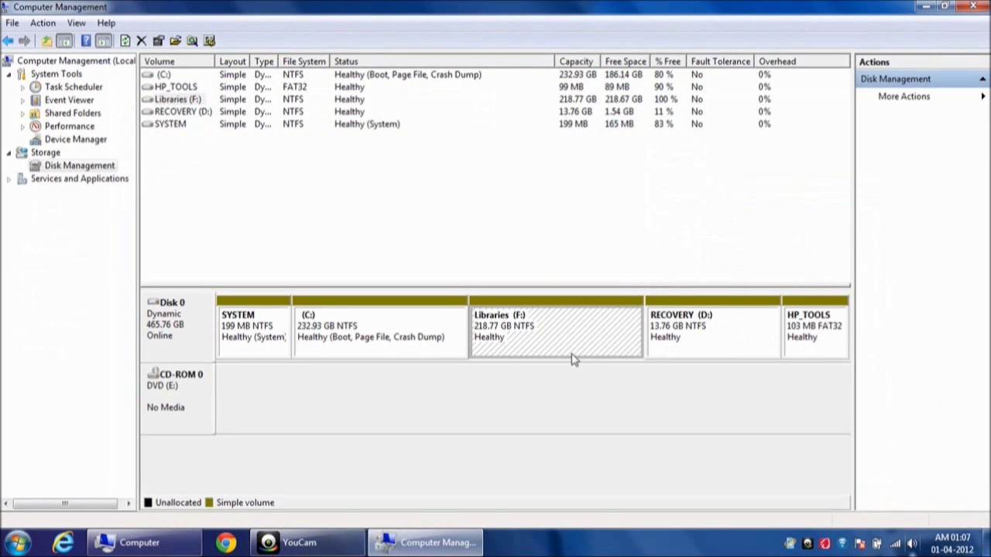
- Review each volume in the list: C:, HP_TOOLS, RECOVERY (D:), SYSTEM and Libraries (F:)
{"action": "left_click", "coordinate": [377, 332]}
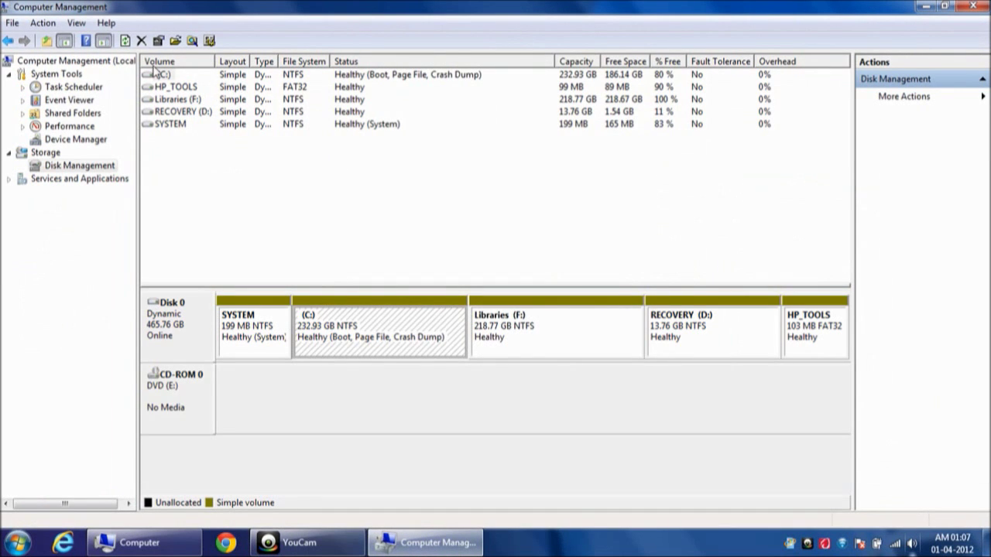
{"action": "left_click", "coordinate": [184, 125]}
{"action": "left_click", "coordinate": [181, 99]}
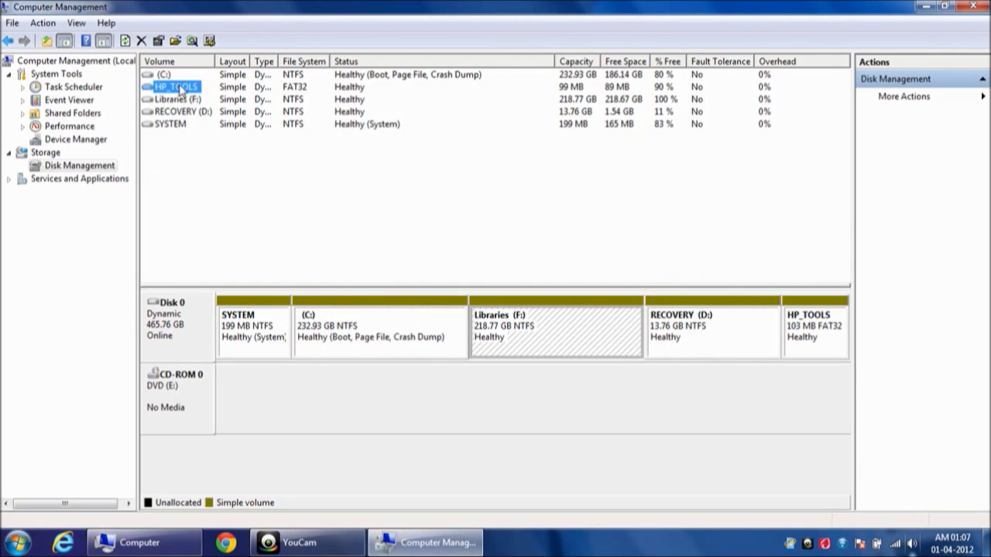
{"action": "left_click", "coordinate": [186, 113]}
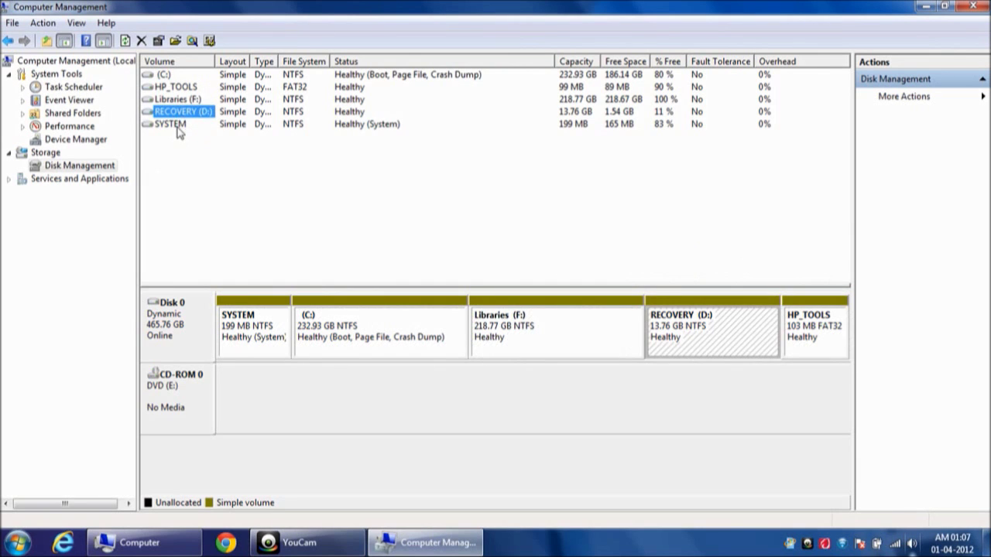
{"action": "left_click", "coordinate": [177, 126]}
{"action": "left_click", "coordinate": [180, 100]}
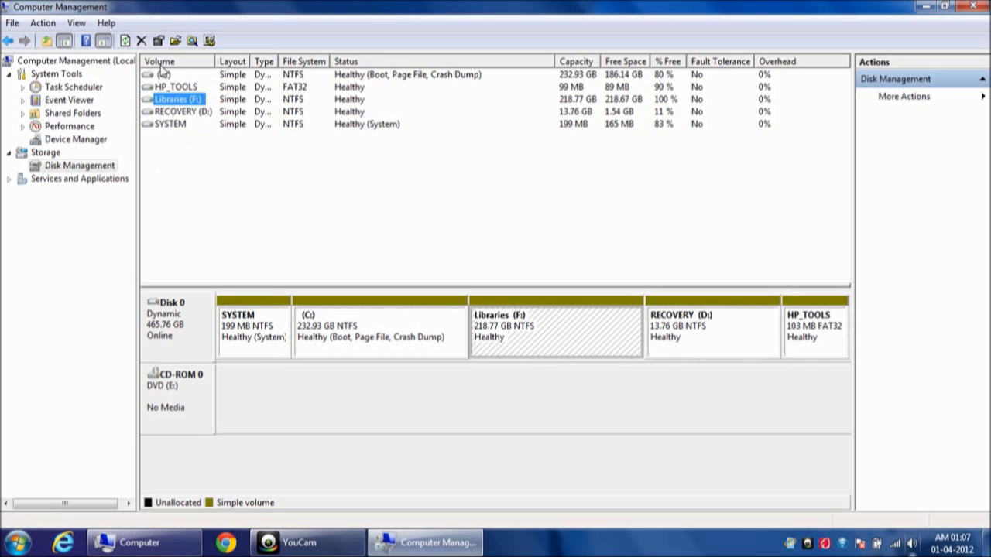
- Sort the volume list by name, ascending
{"action": "left_click", "coordinate": [161, 65]}
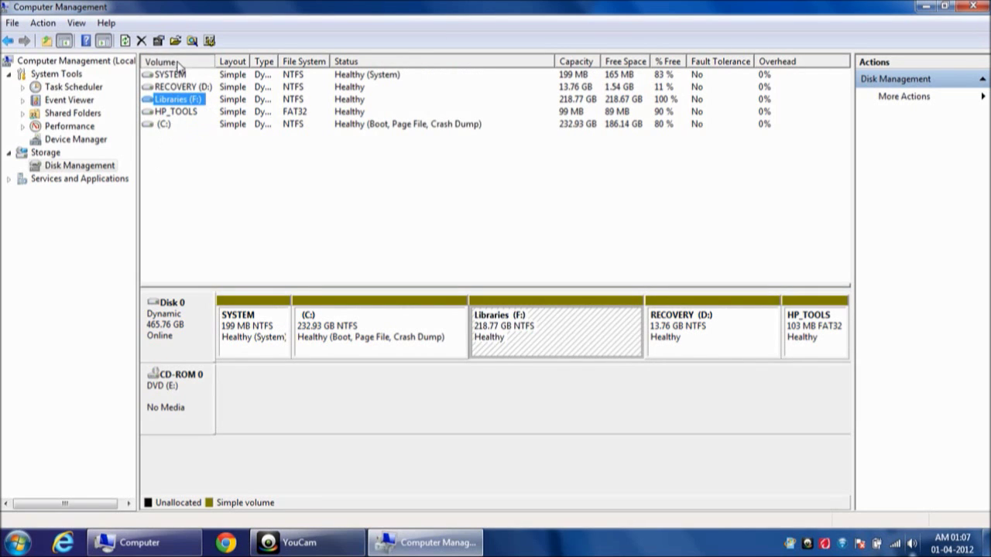
{"action": "left_click", "coordinate": [172, 62]}
{"action": "left_click", "coordinate": [165, 75]}
{"action": "left_click", "coordinate": [186, 101]}
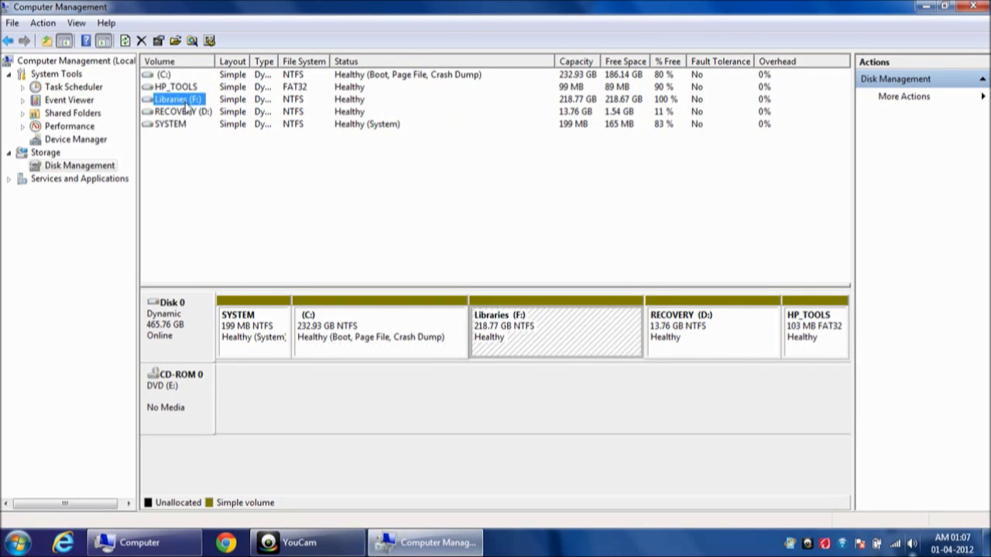
{"action": "left_click", "coordinate": [565, 249]}
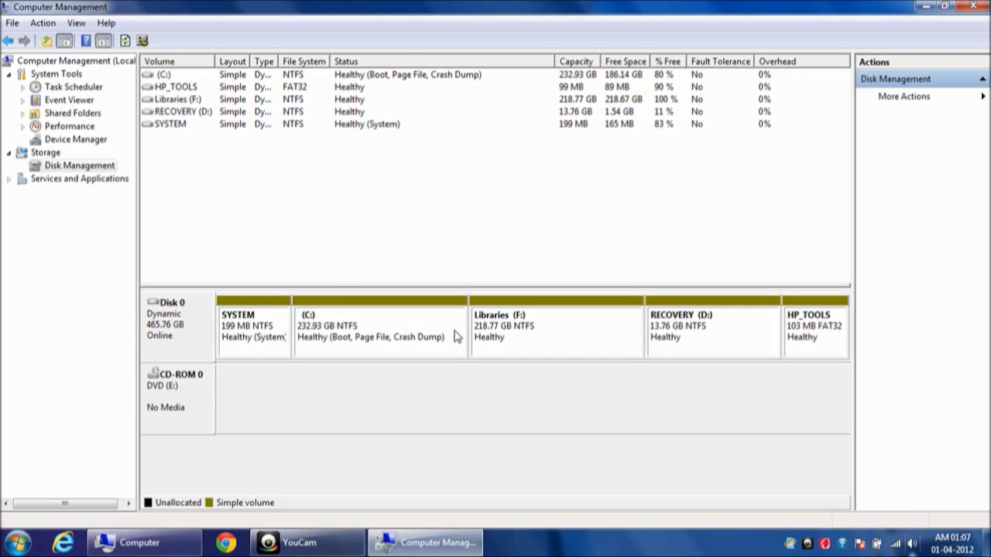
{"action": "left_click", "coordinate": [148, 542]}
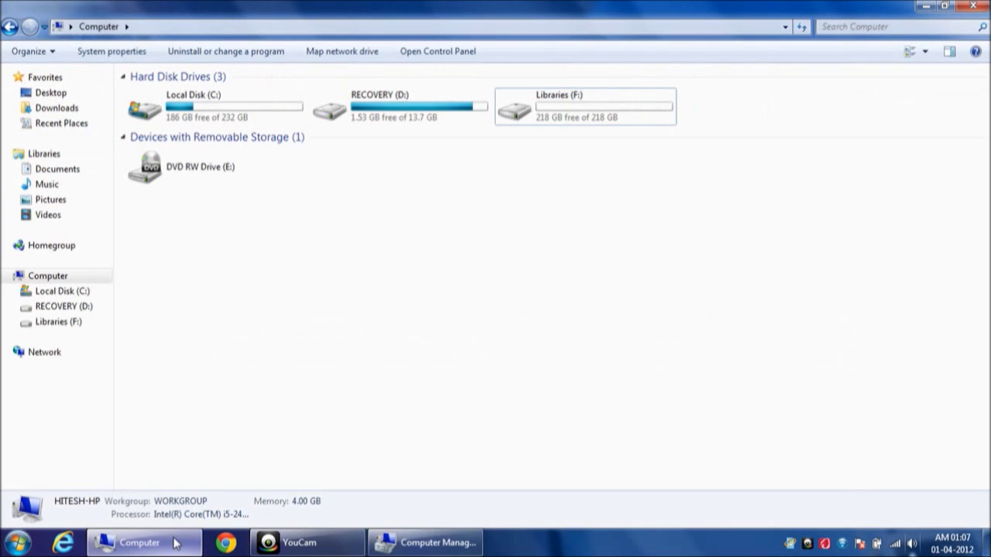
{"action": "right_click", "coordinate": [457, 240]}
{"action": "left_click", "coordinate": [557, 389]}
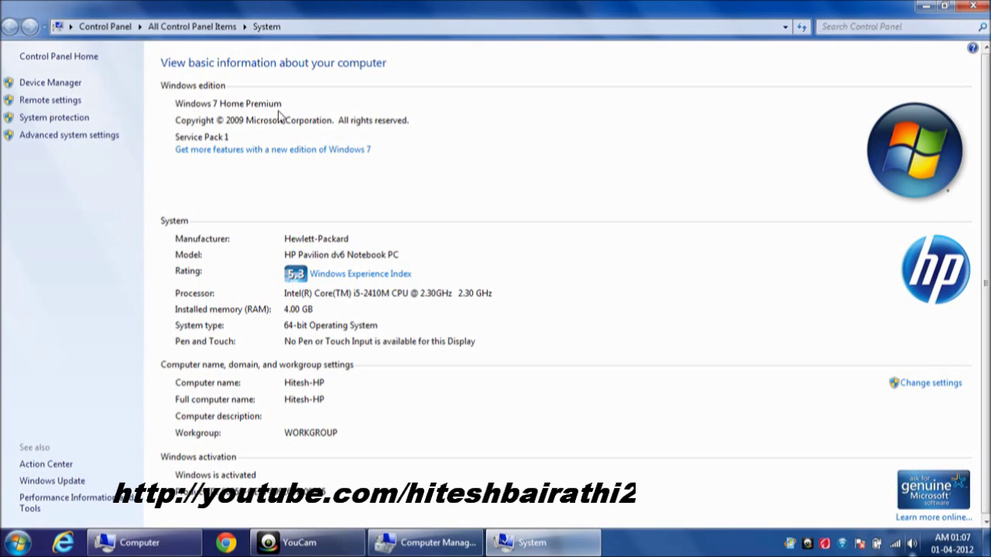
- Close the Explorer window and select the Computer icon on the desktop
{"action": "left_click", "coordinate": [972, 6]}
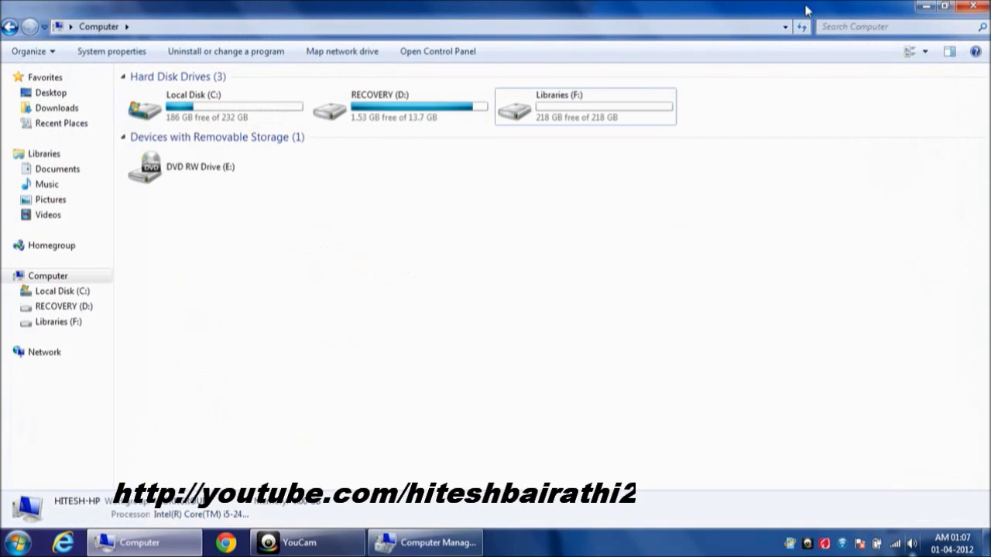
{"action": "left_click", "coordinate": [581, 108]}
{"action": "left_click", "coordinate": [719, 266]}
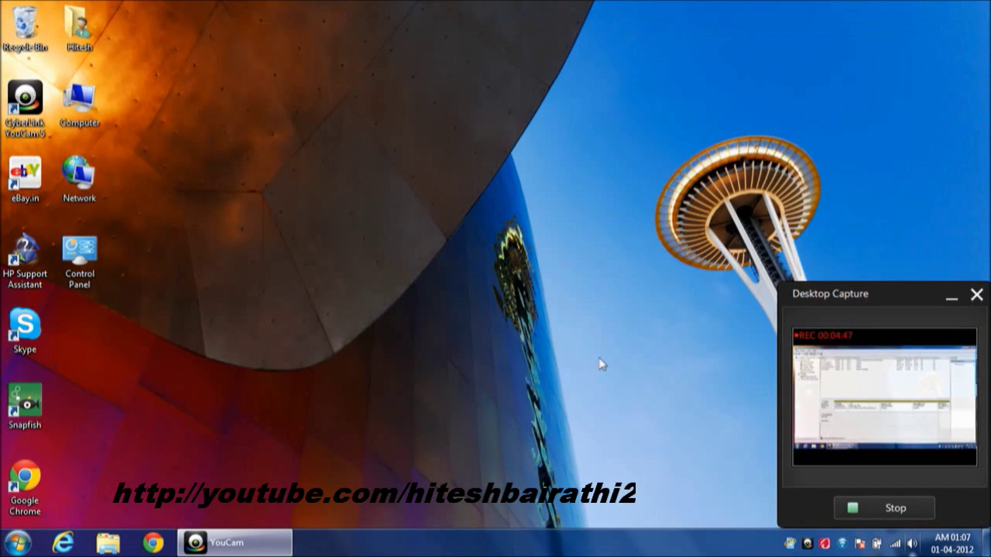
{"action": "left_click", "coordinate": [601, 364]}
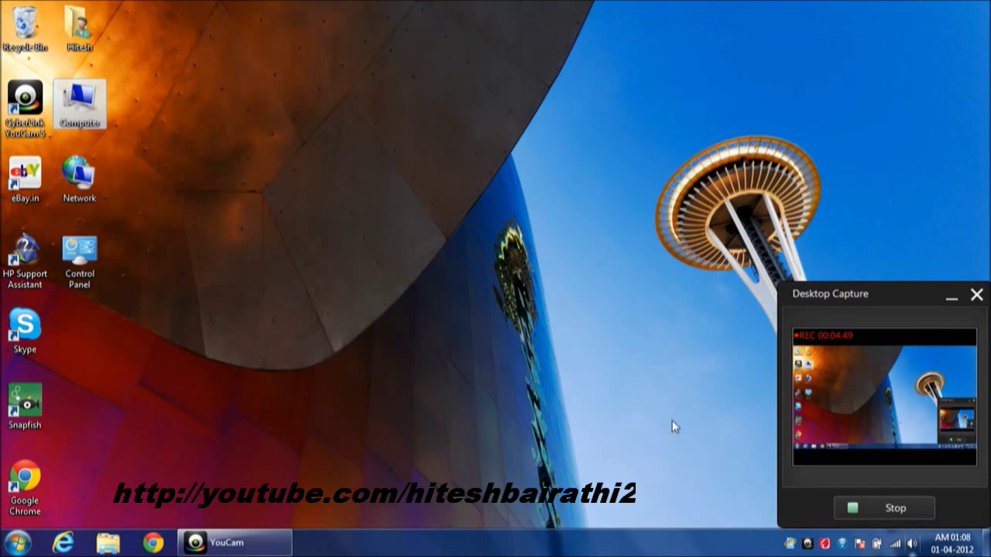